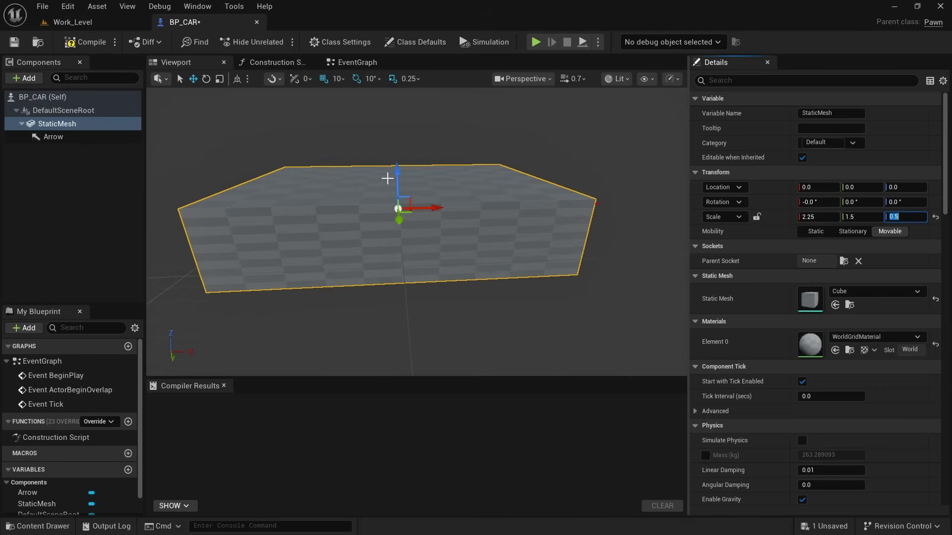
Step: Change the vertical scale of the cube static mesh that forms the car body in BP_CAR
type("3")
key("Return")
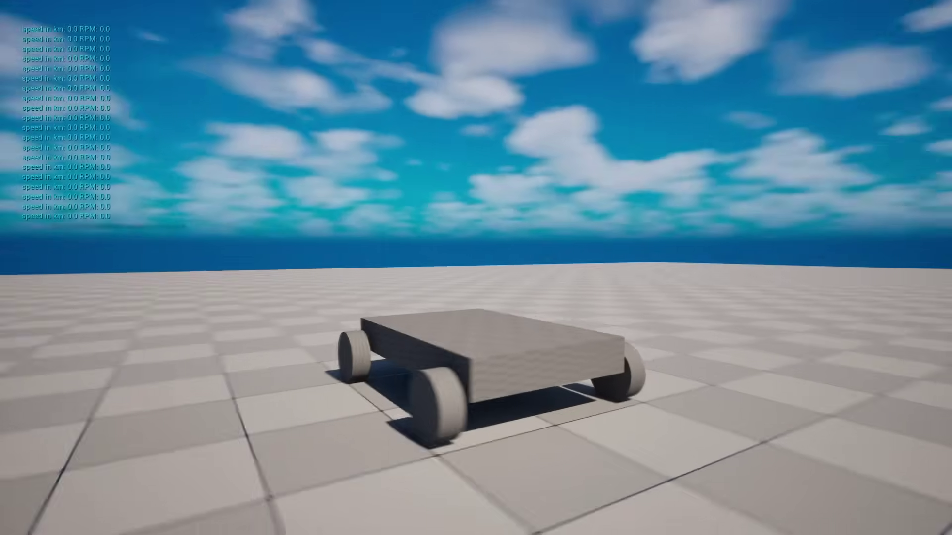
Step: Test-drive the box-bodied car forward and in reverse on the checkered level
key("w")
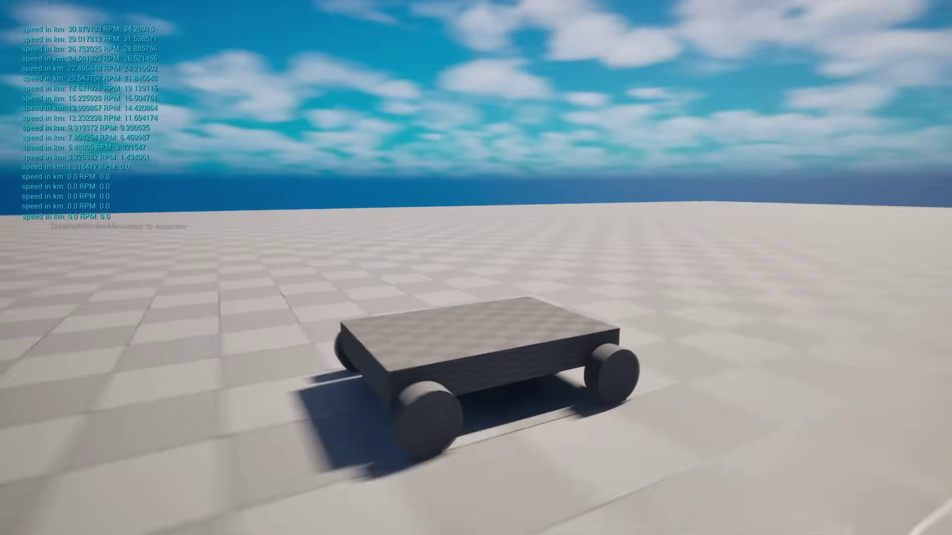
key("s")
key("w")
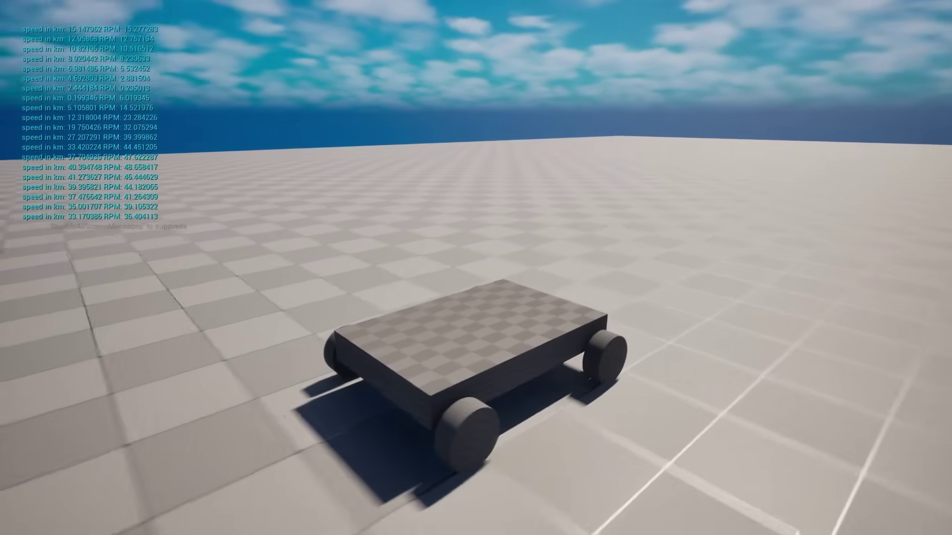
key("s")
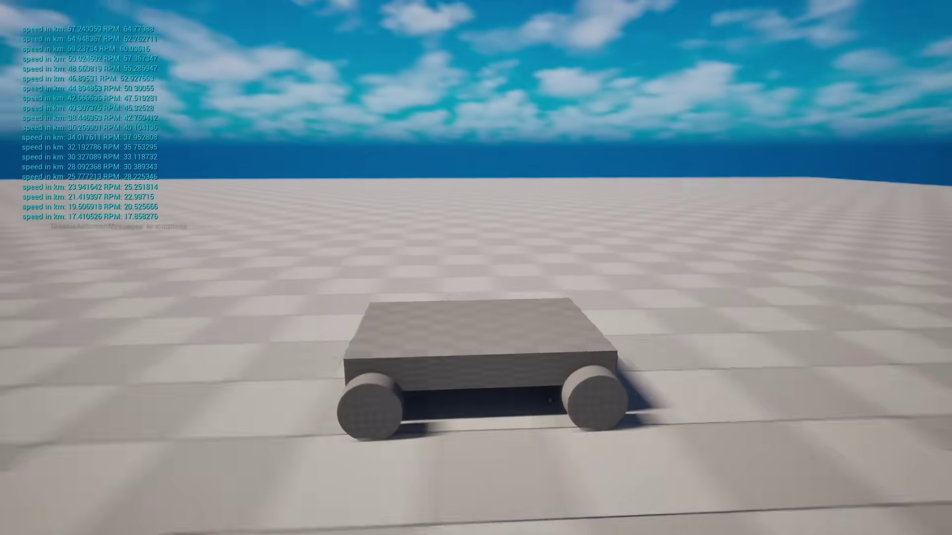
key("s")
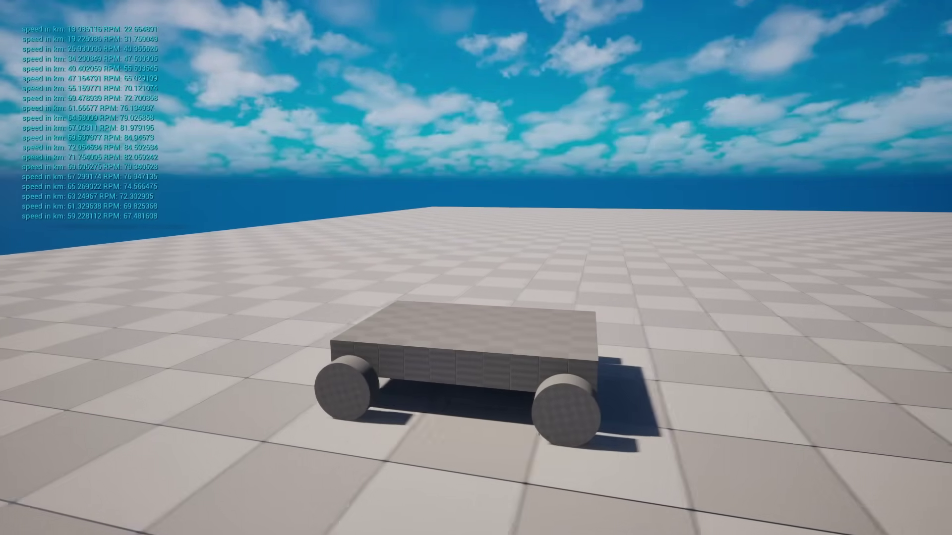
Step: Check the steering logic in BP_CAR's event graph during simulation and resume driving the car forward and backward
key("alt+Tab")
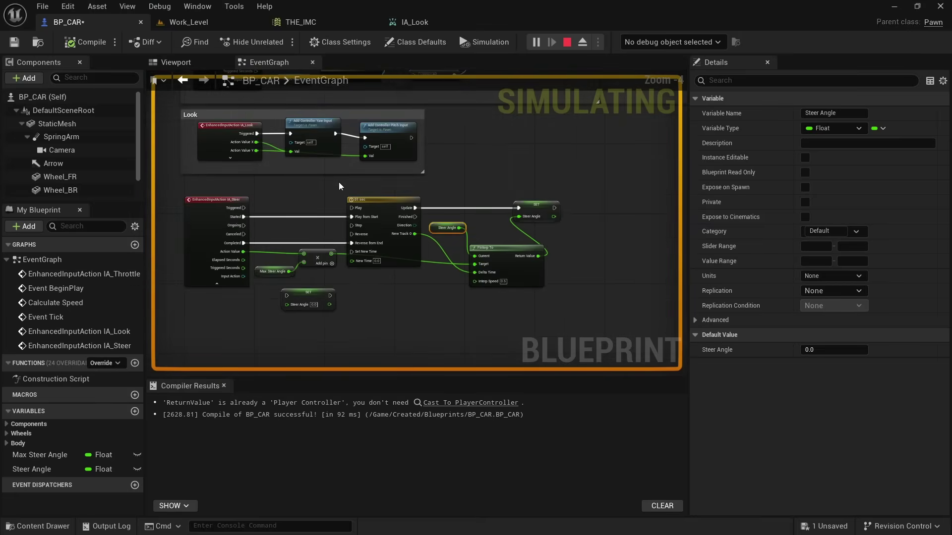
key("alt+Tab")
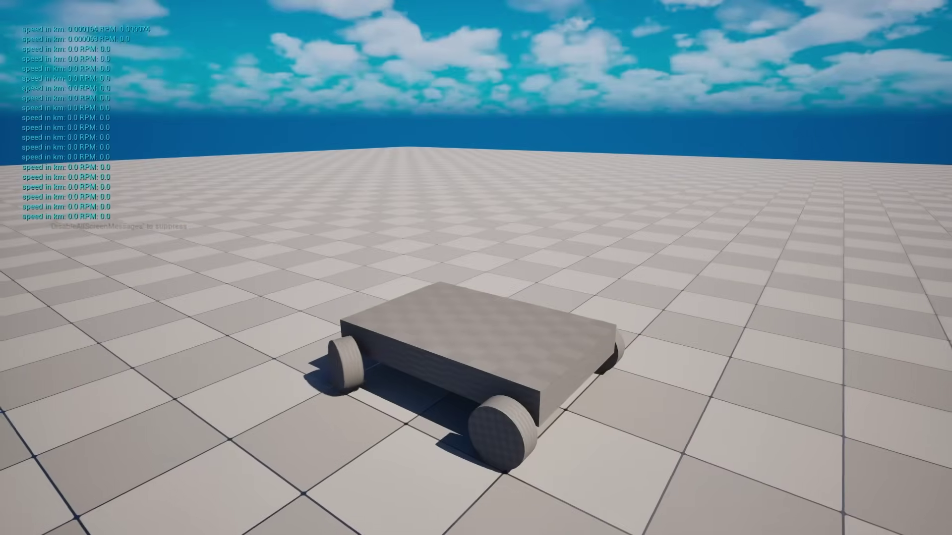
key("w")
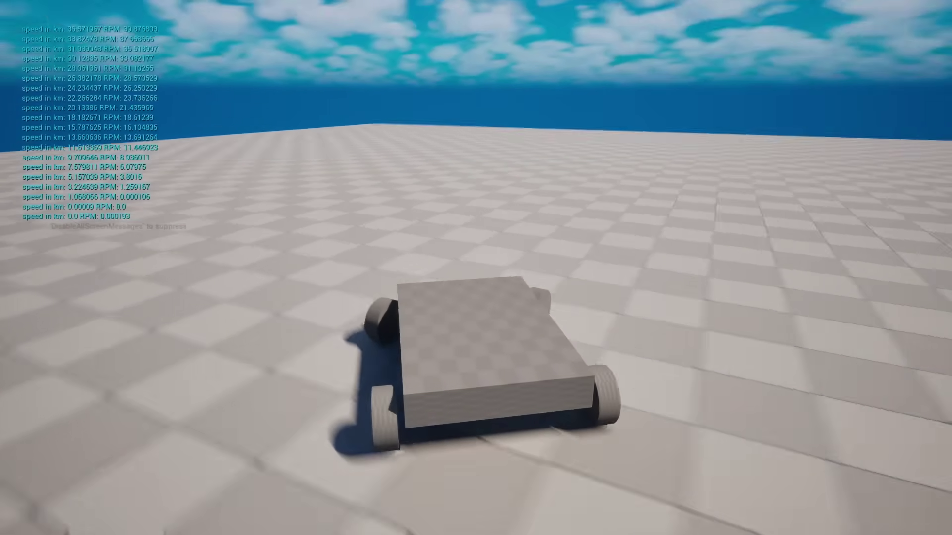
key("s")
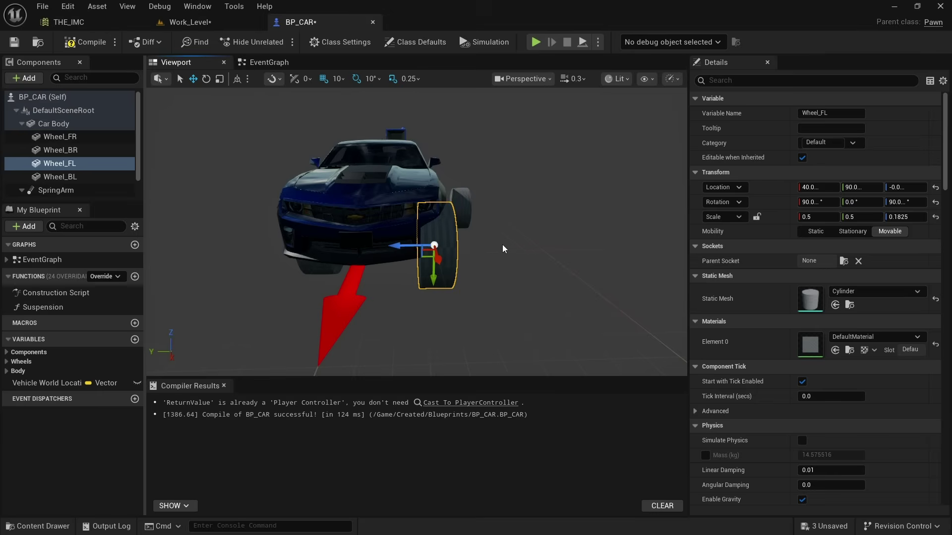
mouse_move(498, 244)
left_mouse_down("alt")
mouse_move(478, 246)
mouse_move(498, 243)
left_mouse_up("alt")
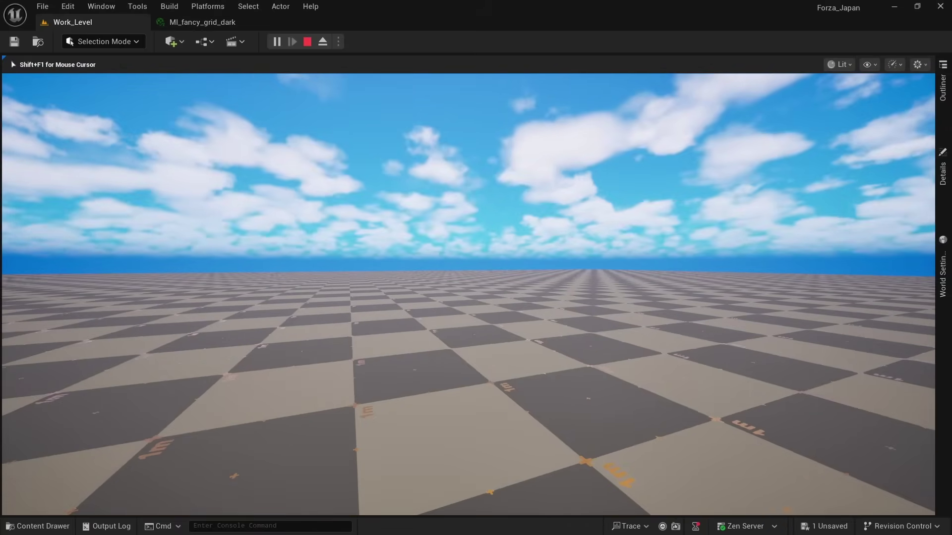
key("F11")
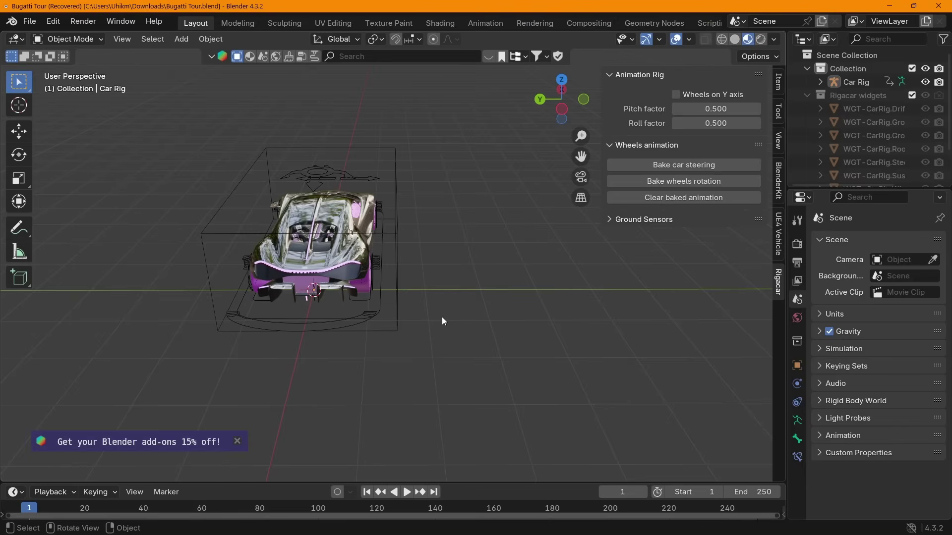
middle_click_drag(442, 318, 334, 310)
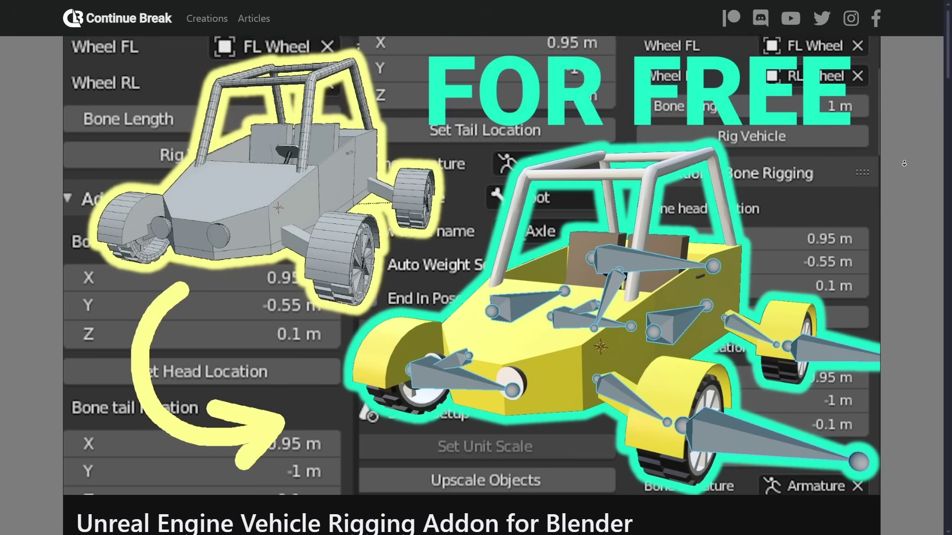
Step: Read through the web page of the Unreal Engine Vehicle Rigging Addon for Blender
scroll(904, 163, "down", 15)
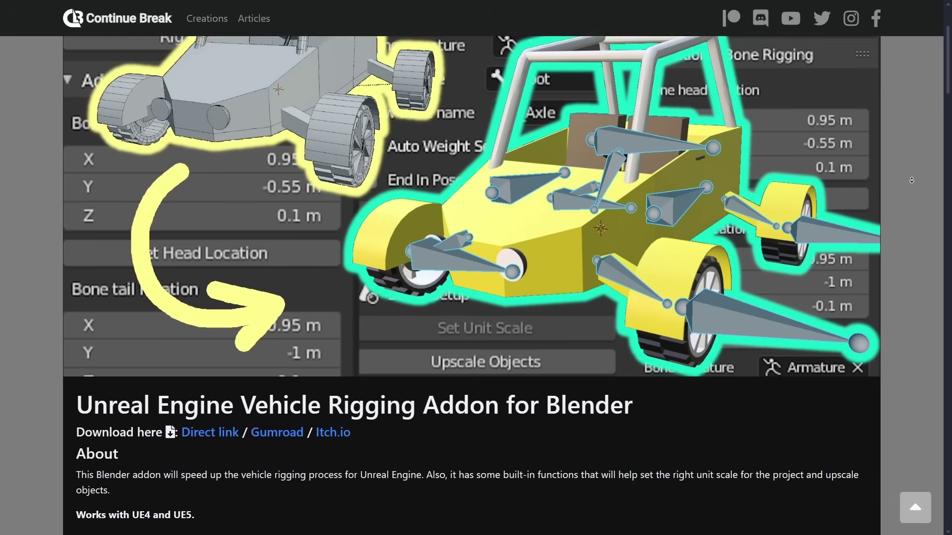
scroll(912, 183, "down", 4)
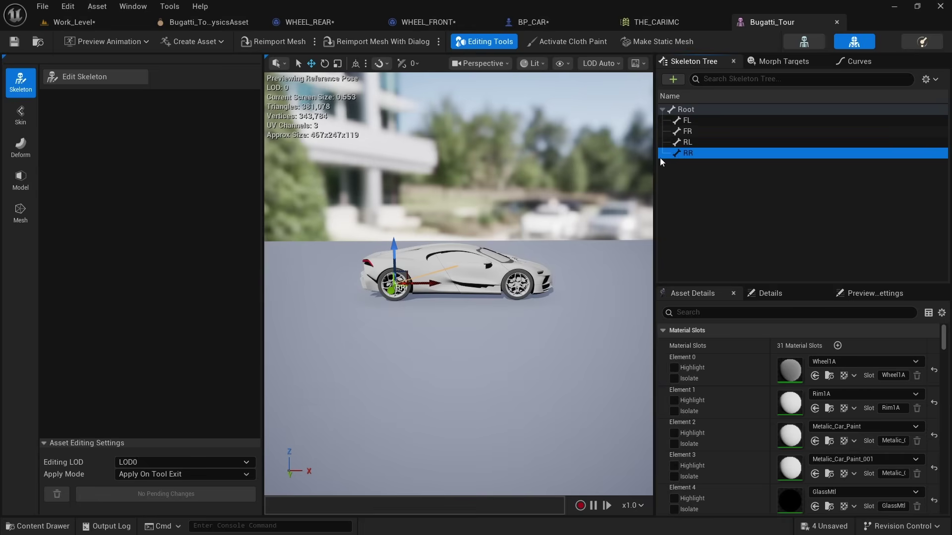
Step: Inspect the RL, FL and Root bones in the Bugatti_Tour skeleton
left_click(674, 141)
left_click(688, 121)
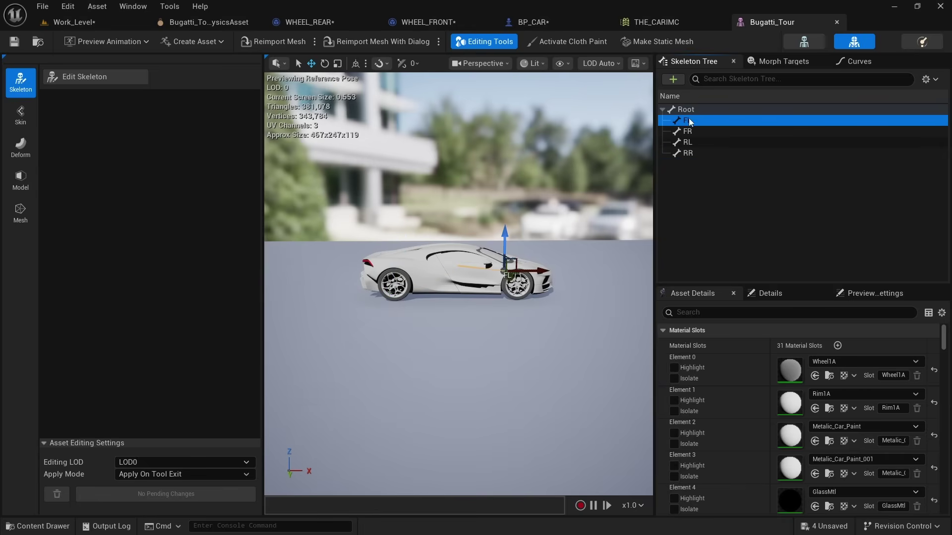
left_click(689, 108)
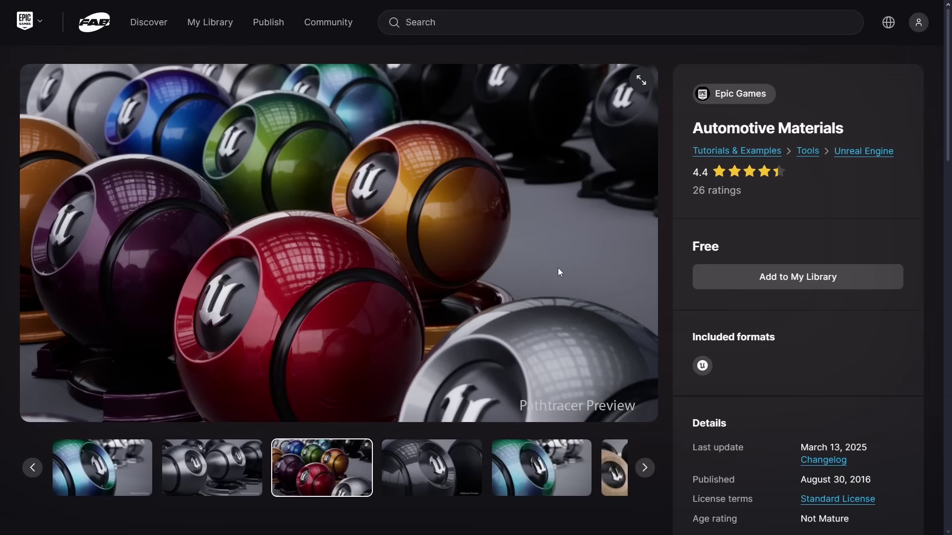
Step: Look through the Automotive Materials listing on Fab
scroll(558, 273, "down", 4)
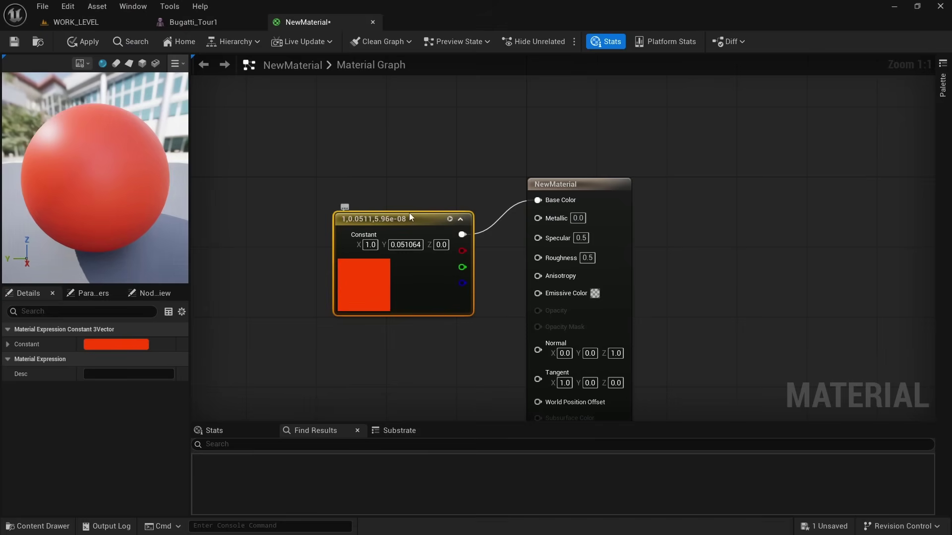
Step: Move the red color constant node farther from the output node in NewMaterial's graph
left_click_drag(408, 217, 368, 184)
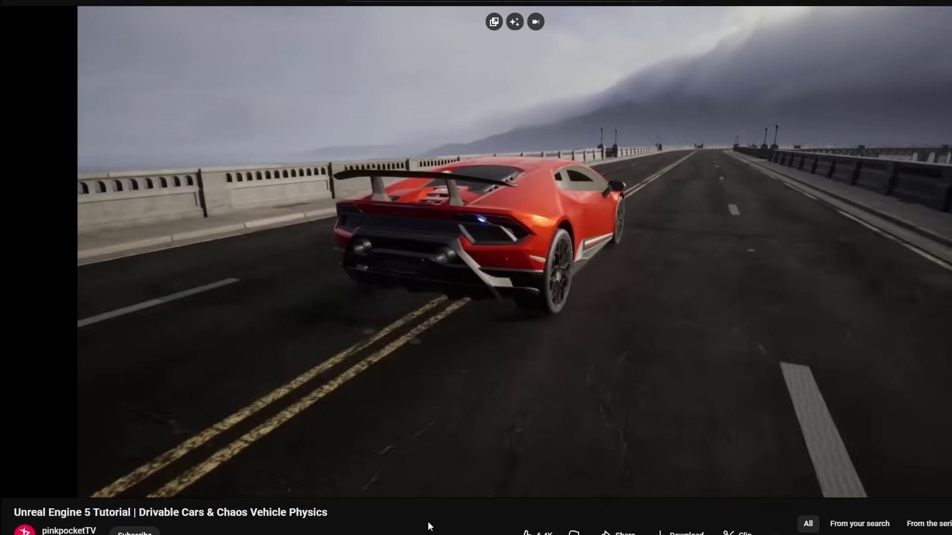
scroll(430, 526, "up", 2)
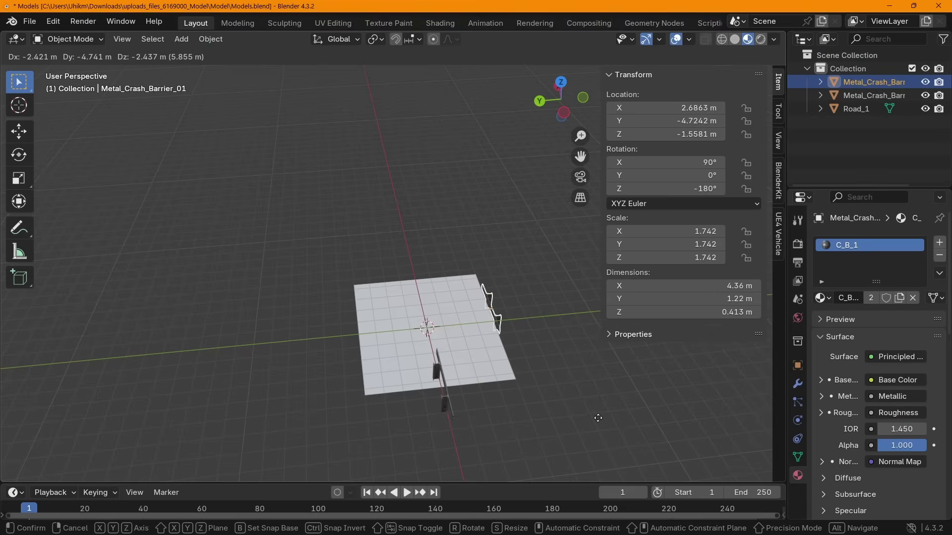
Step: Try placing Metal_Crash_Barrier_01 beside the road plane in Blender, and undo the move
left_click(598, 417)
key("ctrl+z")
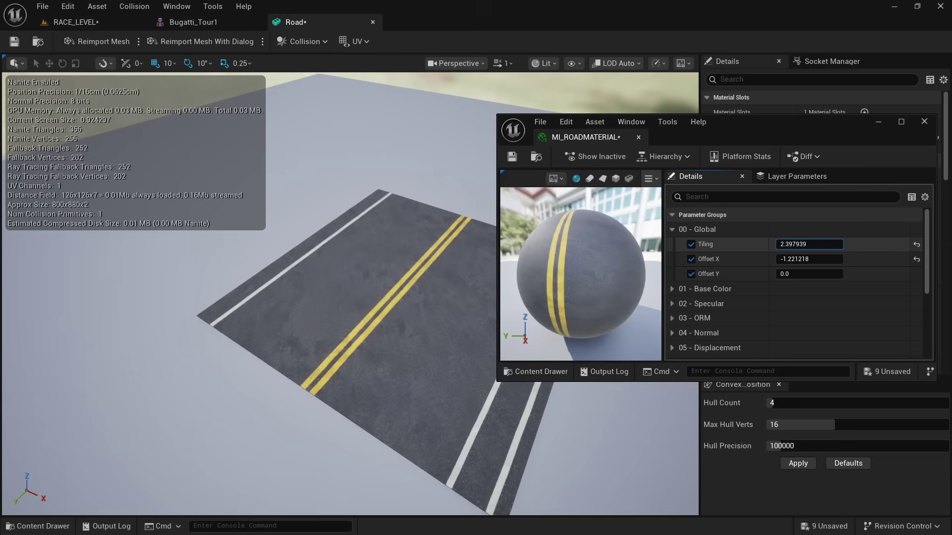
Step: Increase the global Tiling parameter of MI_ROADMATERIAL and check the road mesh in RACE_LEVEL
left_click_drag(808, 244, 845, 243)
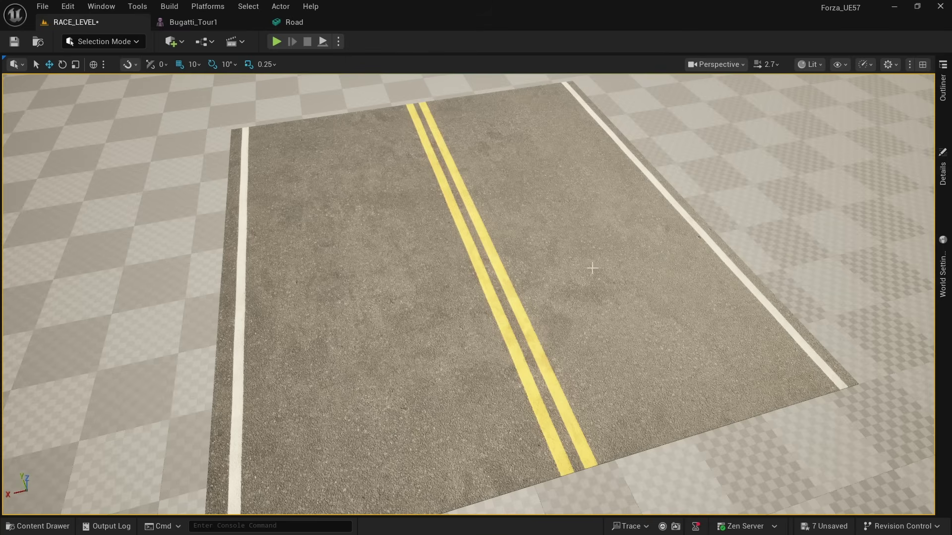
scroll(592, 268, "down", 10)
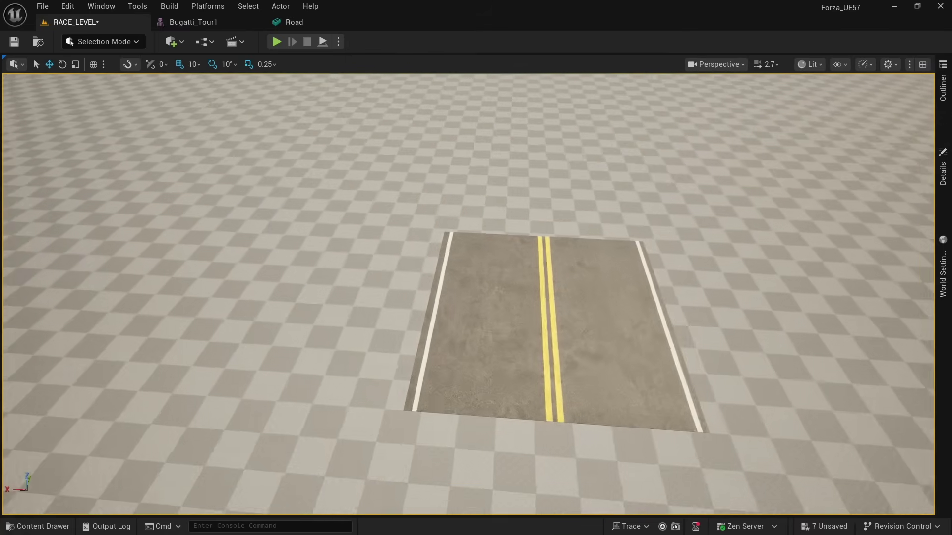
right_click_drag(592, 268, 581, 270)
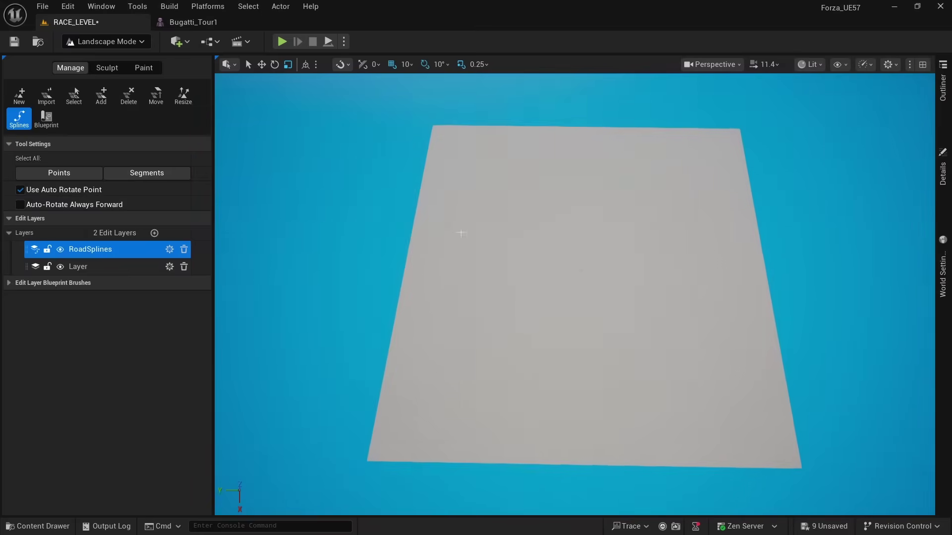
Step: Extend the landscape road spline on the RoadSplines layer with control points curving around the far corner of the landscape
left_click(616, 149, "ctrl")
left_click(633, 169, "ctrl")
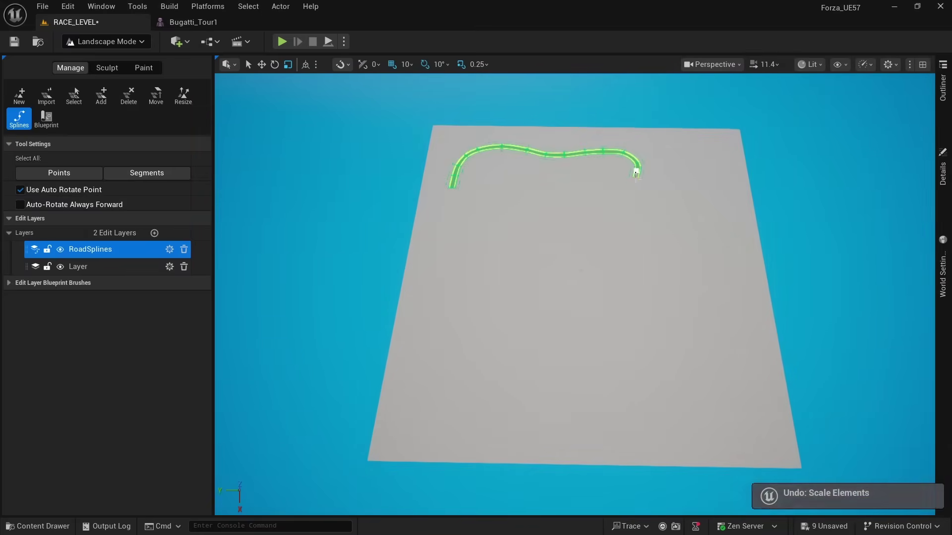
left_click(638, 176, "ctrl")
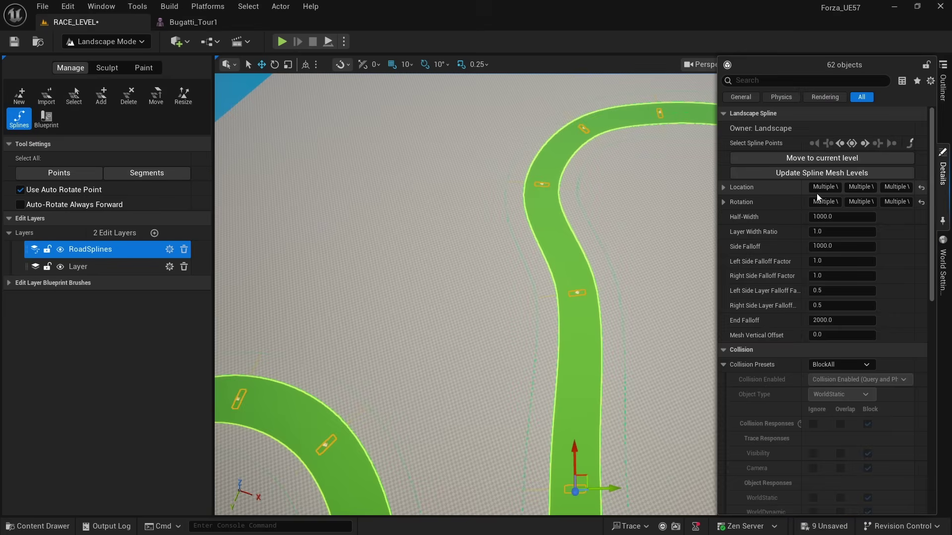
scroll(839, 327, "down", 10)
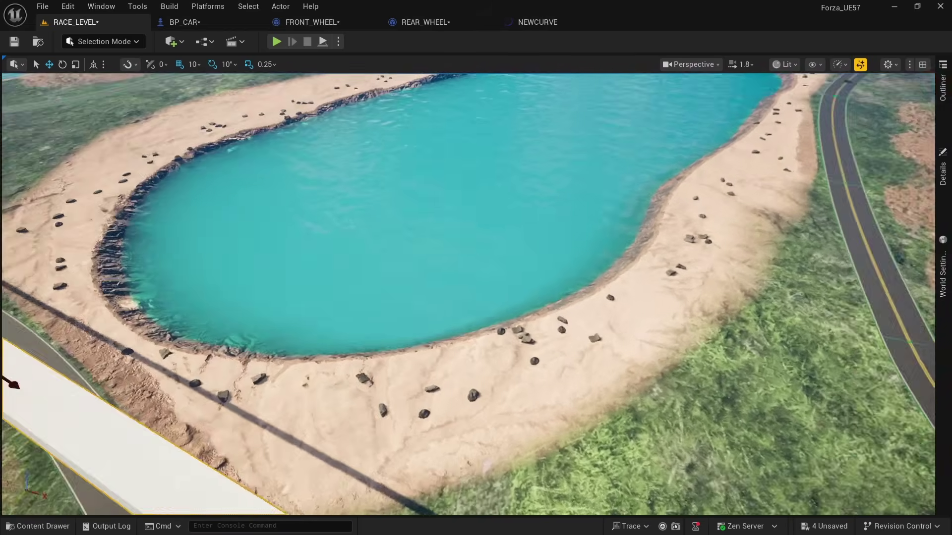
Step: Frame the large white ramp overlooking the race track and start playing RACE_LEVEL
key("f")
right_click_drag(476, 278, 461, 248)
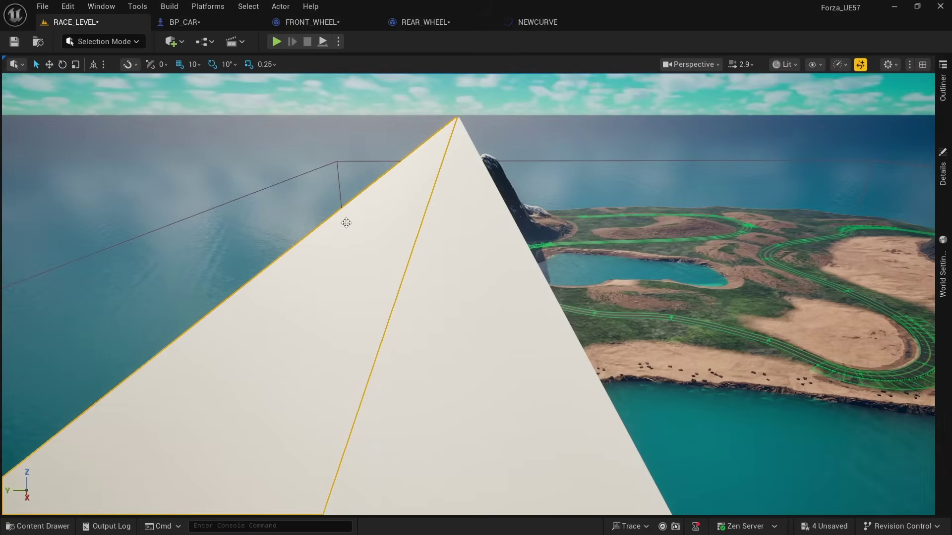
left_click_drag(392, 199, 438, 231)
mouse_move(438, 231)
right_mouse_down()
mouse_move(426, 233)
mouse_move(446, 236)
mouse_move(432, 228)
mouse_move(439, 231)
right_mouse_up()
key("alt+p")
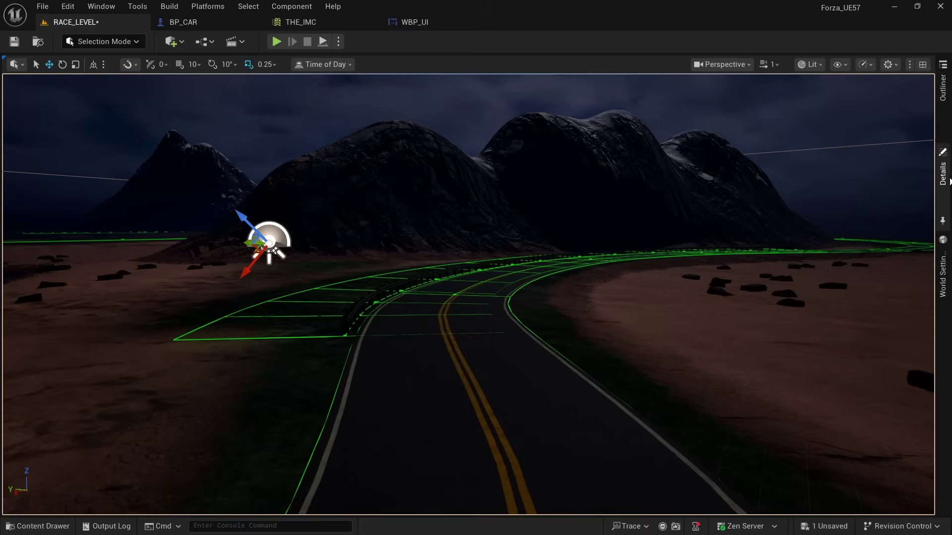
Step: Open the properties of the selected light beside the road in the night-time RACE_LEVEL
left_click(948, 180)
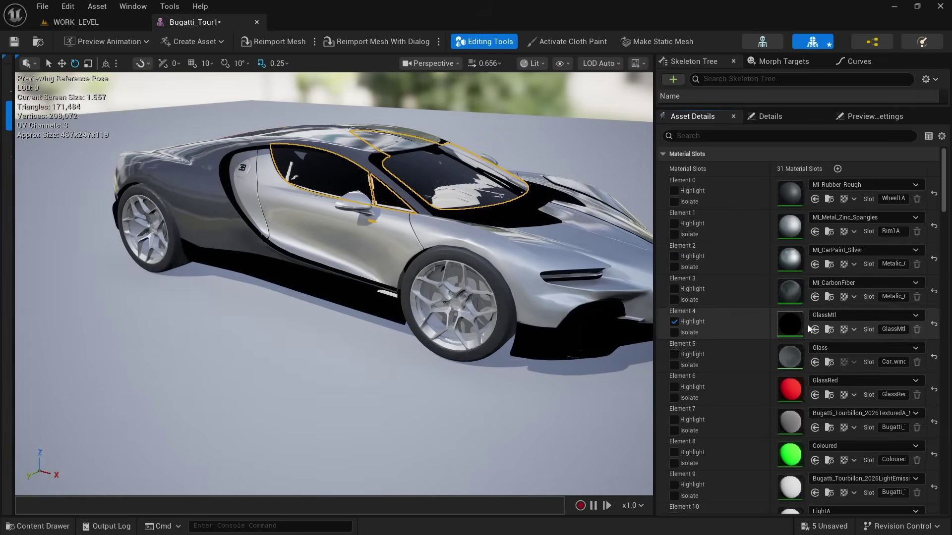
Step: Open the material choices for the GlassMtl window slot, Element 4, of Bugatti_Tour1
left_click(851, 315)
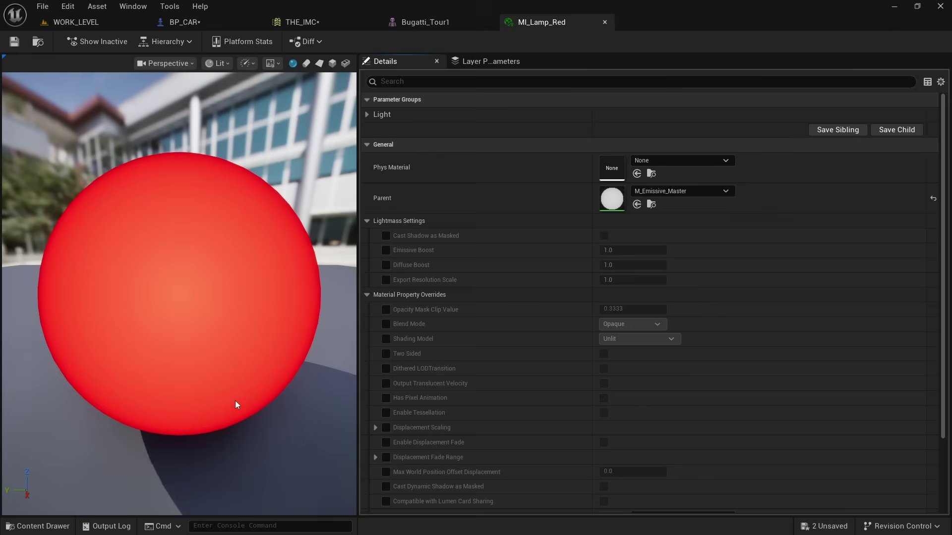
Step: Close THE_IMC and raise a Light group parameter of the MI_Lamp_Red material instance
left_click(373, 23)
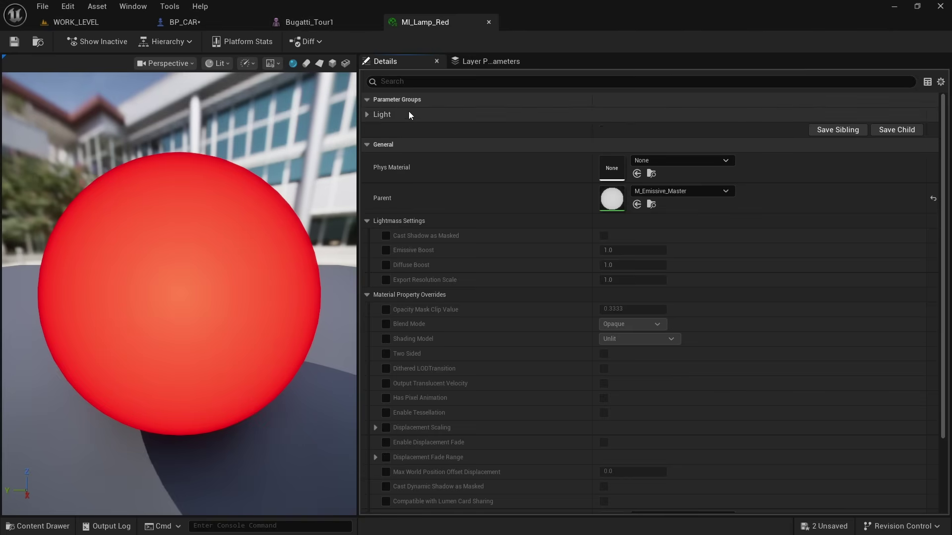
left_click(365, 115)
left_click_drag(629, 159, 664, 159)
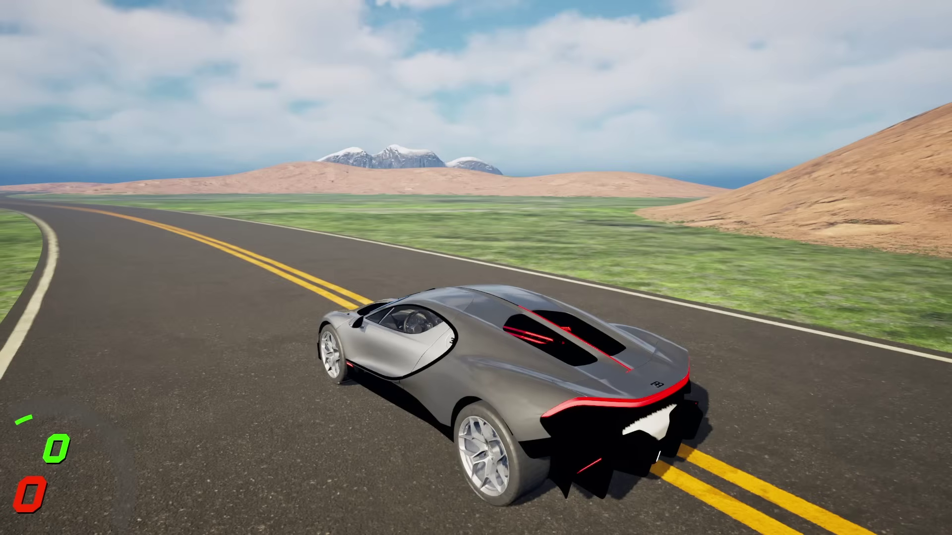
Step: Drive the Bugatti forward along the road and brake to test it
key("w")
key("s")
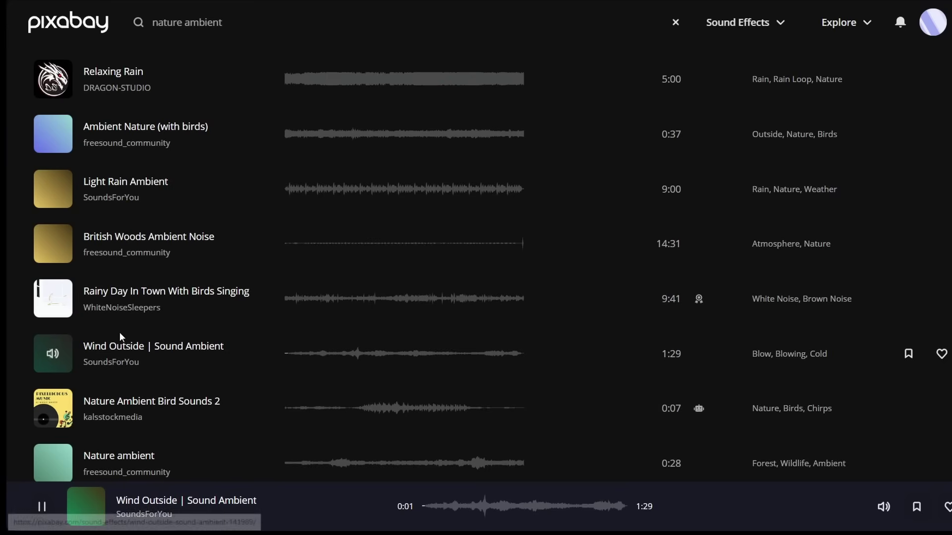
Step: Browse the nature ambient sound effects on Pixabay
scroll(120, 333, "down", 1)
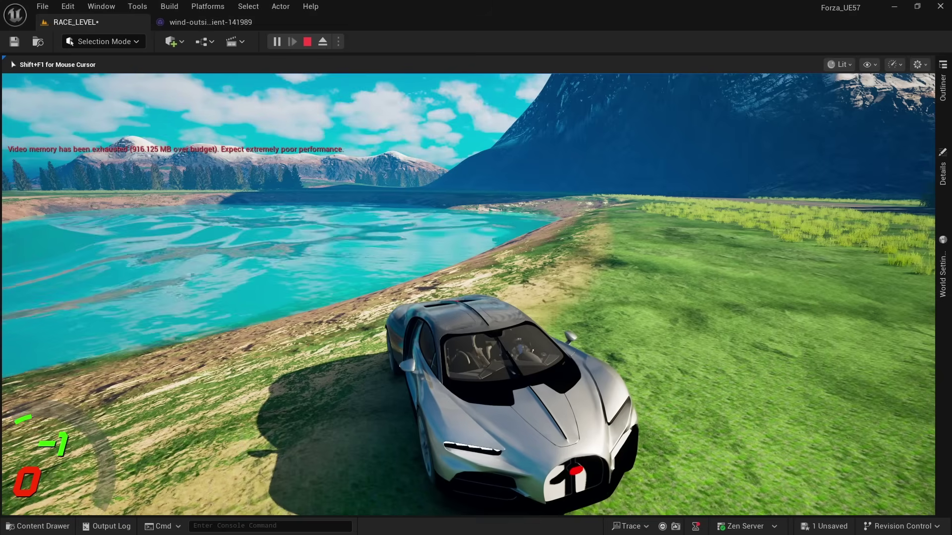
Step: Drive the Bugatti across the grass beside the lake in RACE_LEVEL
key("w")
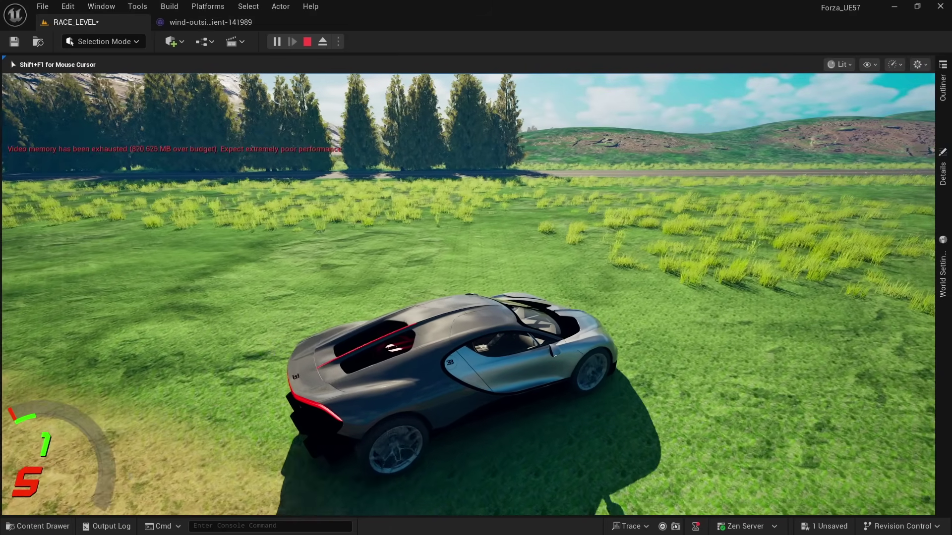
Step: Drive the Bugatti over the meadow toward the tree-lined road, steering it left
key("w")
key("a")
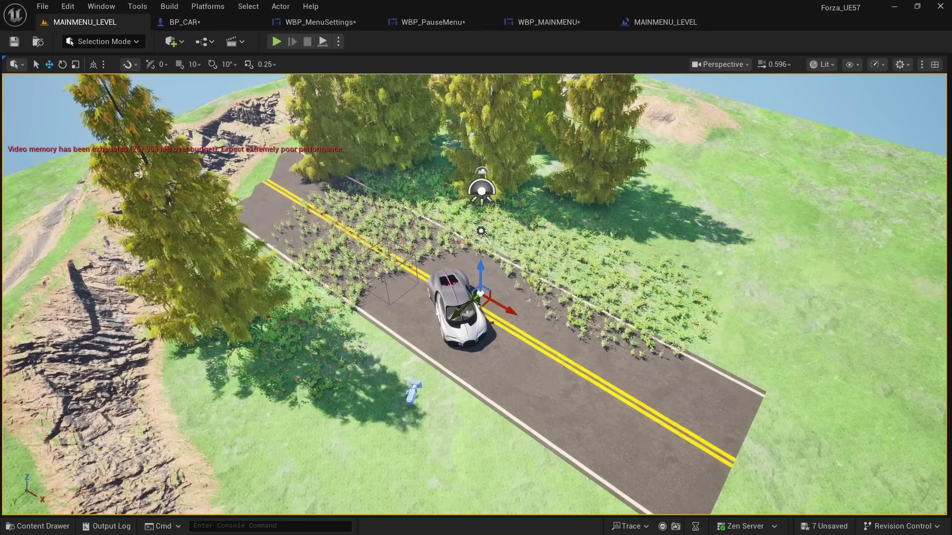
Step: View the road scene with the parked Bugatti in MAINMENU_LEVEL in a full-screen viewport
right_click_drag(467, 205, 501, 203)
key("F11")
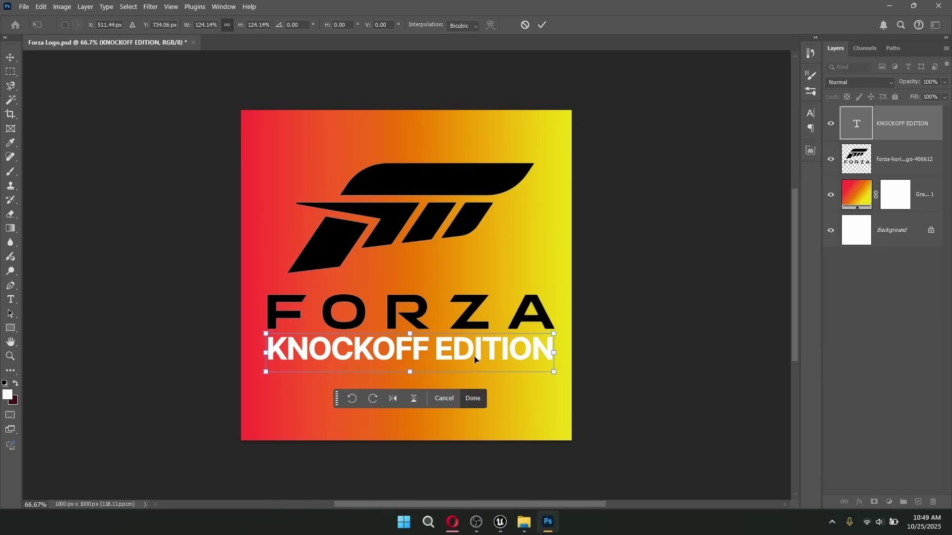
Step: Switch to Photoshop and position the KNOCKOFF EDITION text just below the FORZA lettering in Forza Logo.psd
left_click_drag(475, 359, 474, 355)
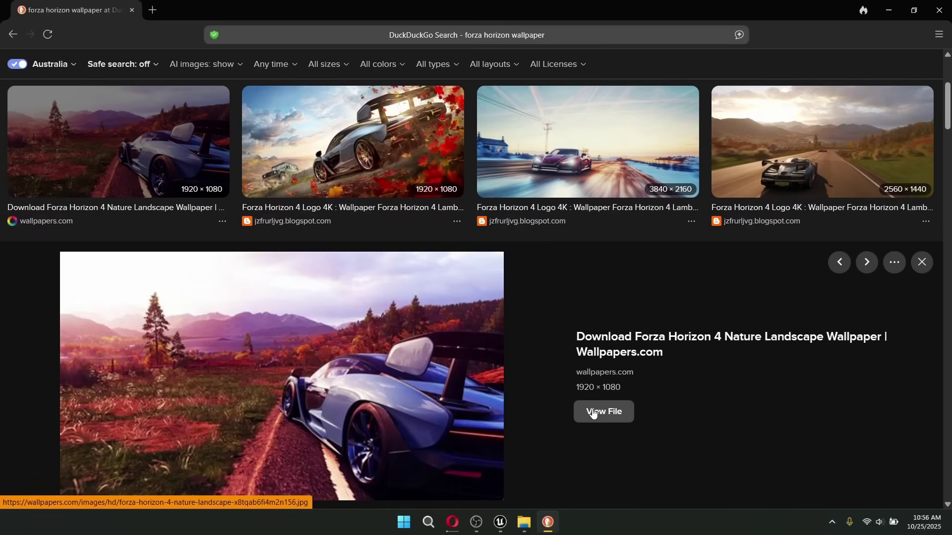
Step: Switch to the browser and open the full-size Forza Horizon 4 Nature Landscape wallpaper from the image results
left_click(593, 412)
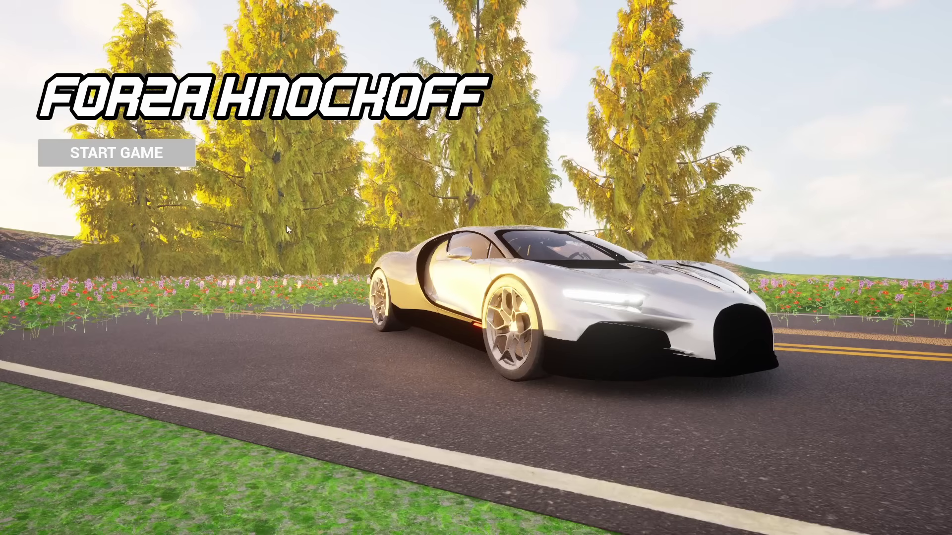
Step: Start the game from the FORZA KNOCKOFF main menu and drive the Bugatti forward along the road
left_click(102, 151)
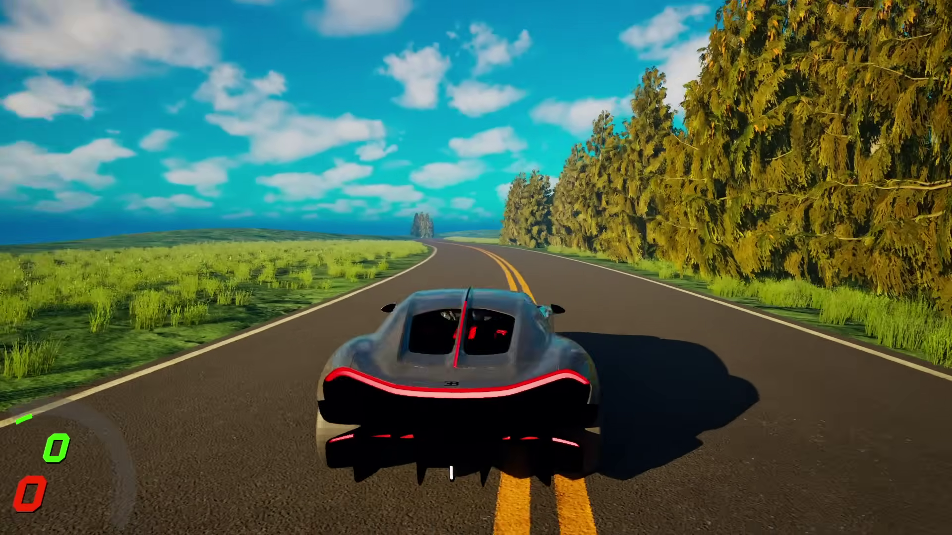
key("w")
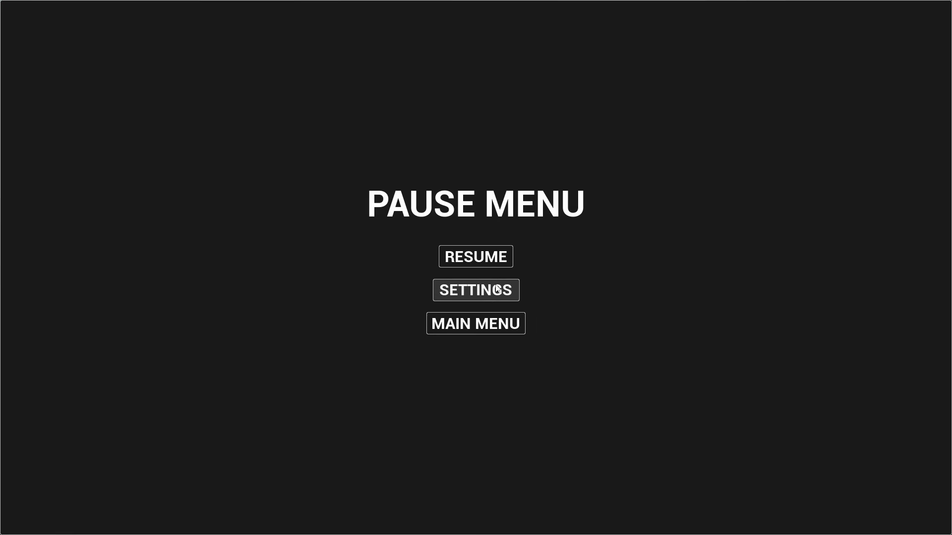
Step: Set the overall quality to Medium in the pause menu's settings and resume the game
left_click(497, 289)
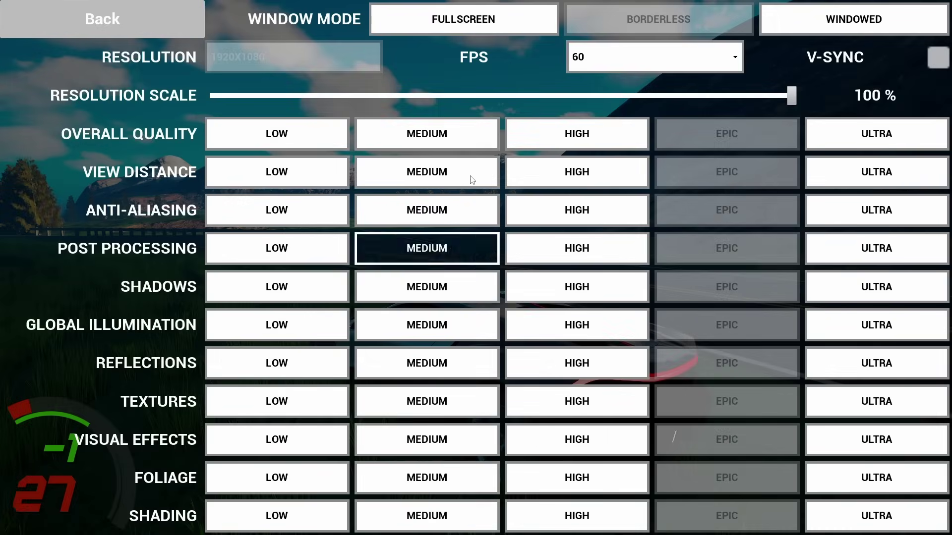
left_click(448, 127)
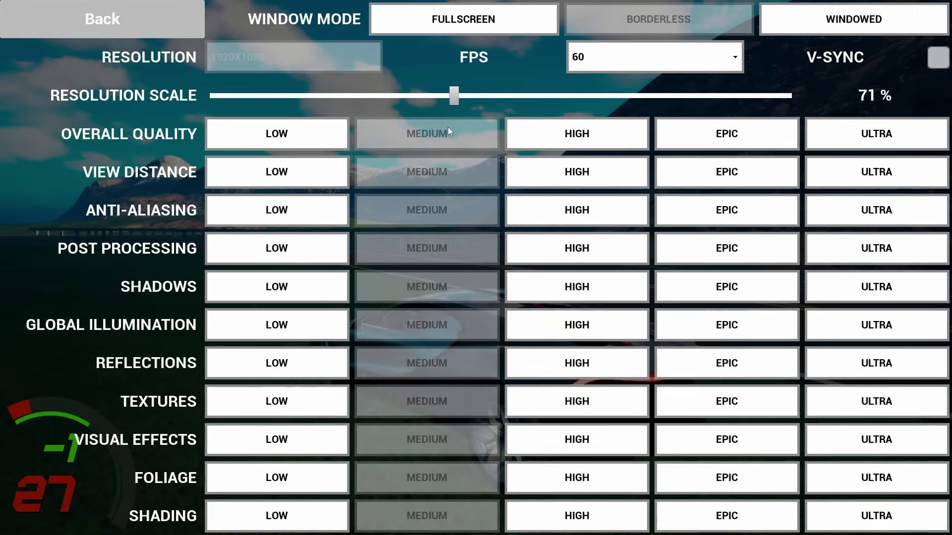
left_click(163, 21)
left_click(476, 256)
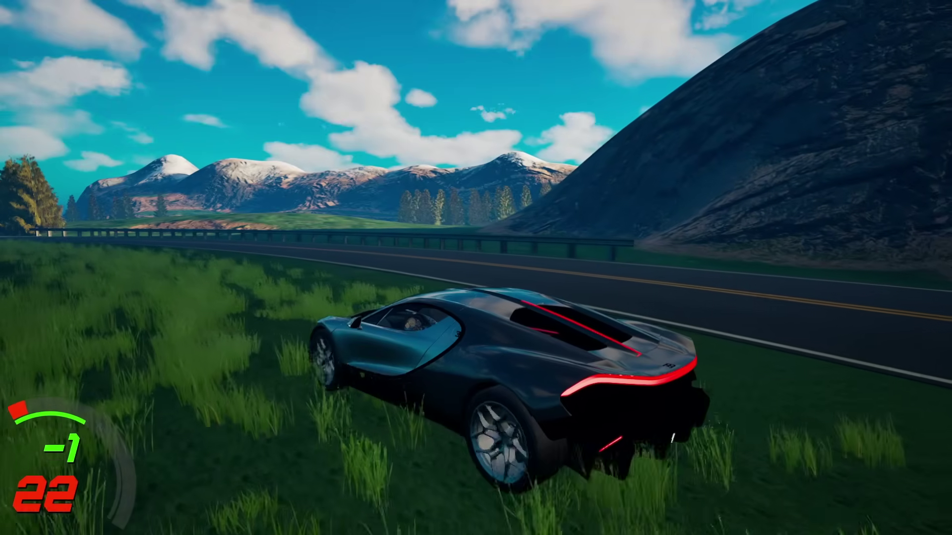
Step: Turn the Bugatti left on the roadside grass and accelerate alongside the road toward the blue house
key("a")
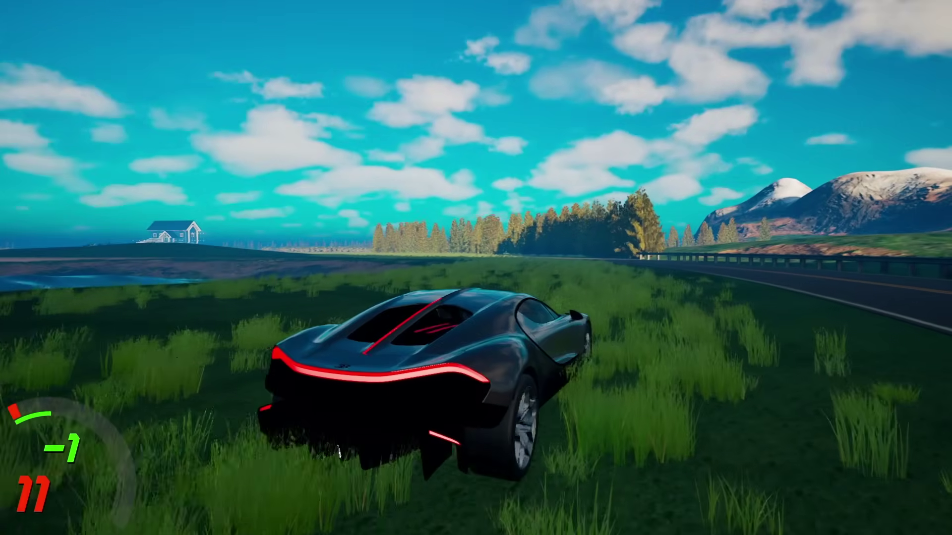
key("w")
key("d")
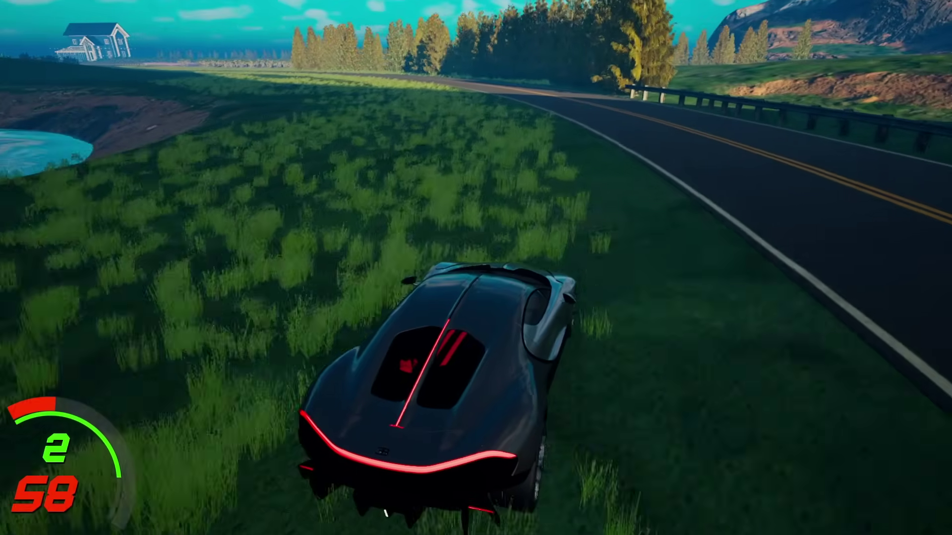
key("w")
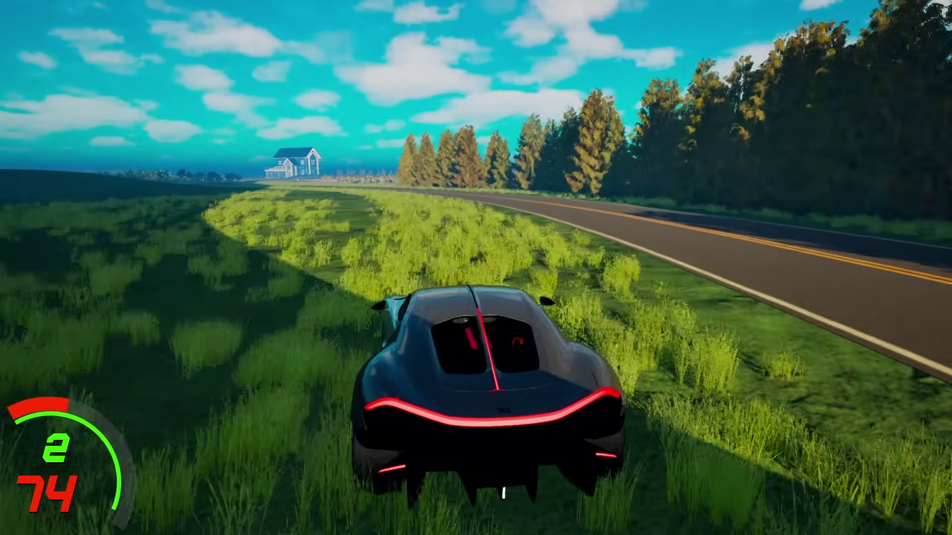
key("w")
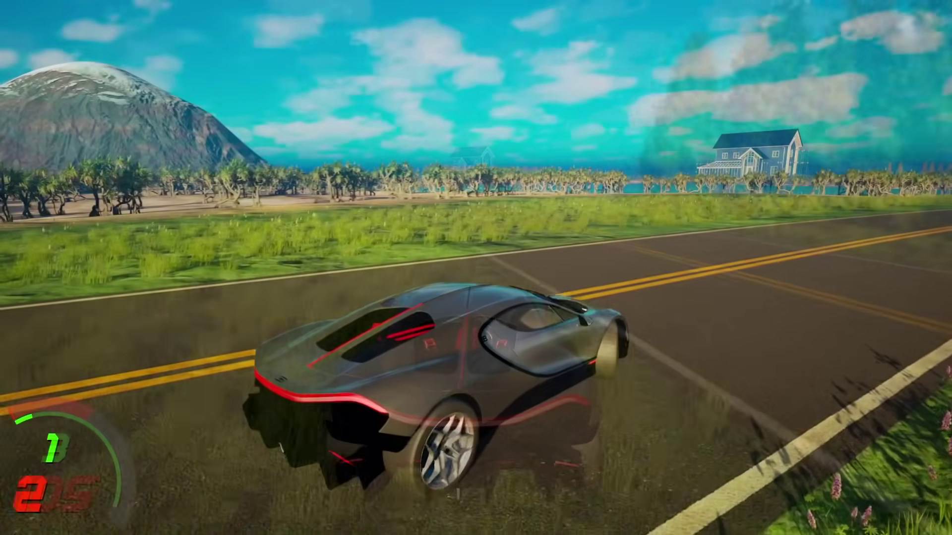
Step: Swing the Bugatti around to the left on the road near the palm-lined beach and drive on
key("w")
key("a")
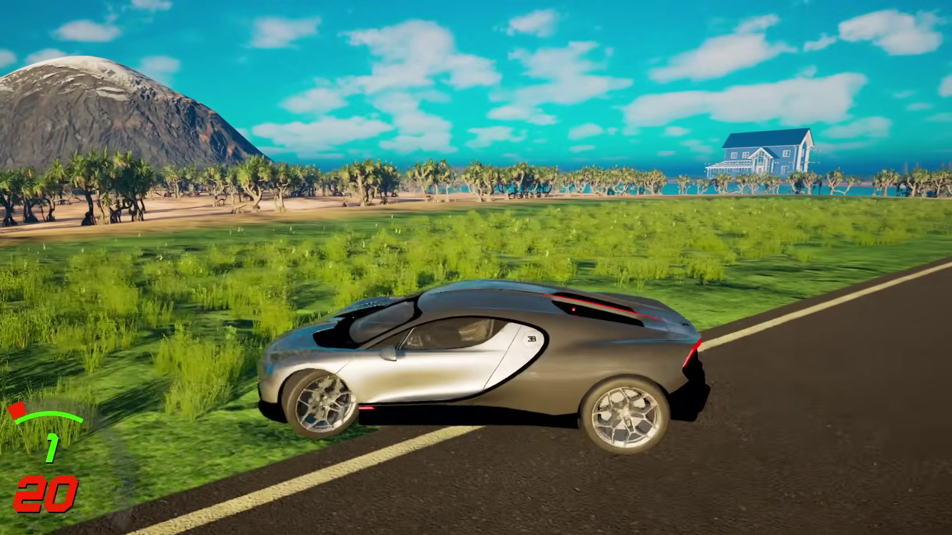
key("w")
key("a")
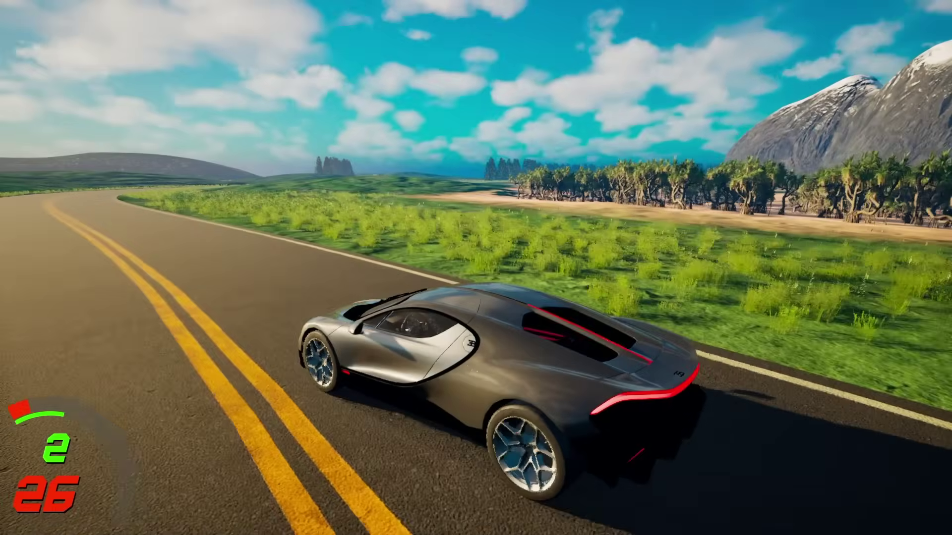
key("a")
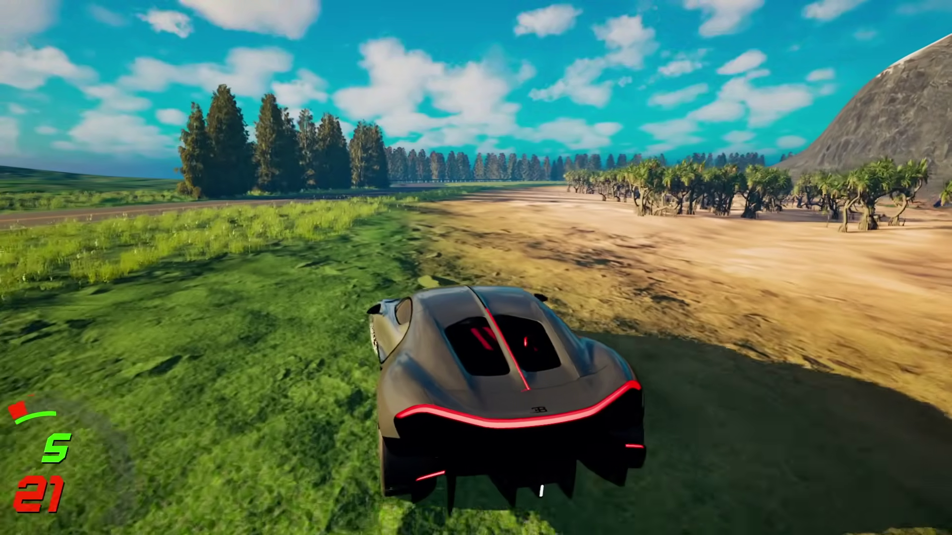
Step: Steer the Bugatti from the sandy grass back onto the road and brake into the right-hand bend
key("Left")
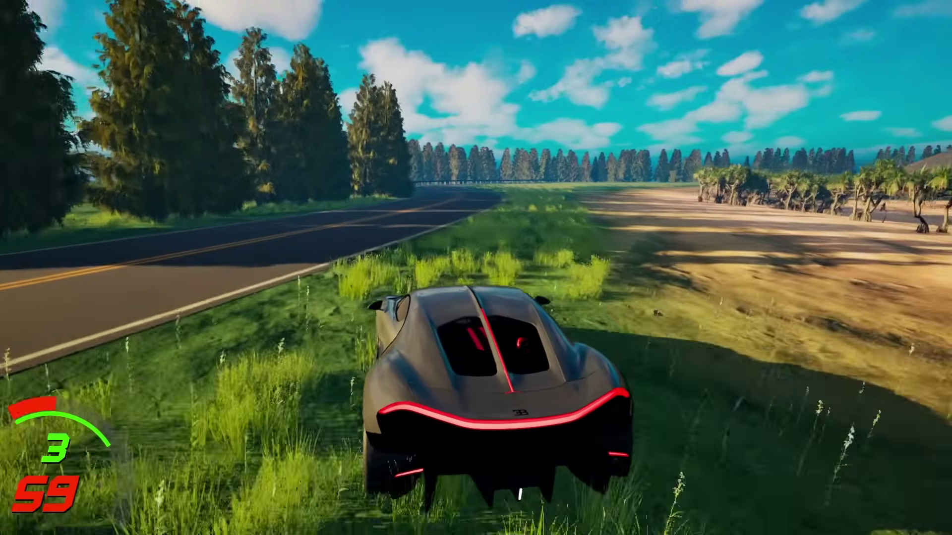
key("Left")
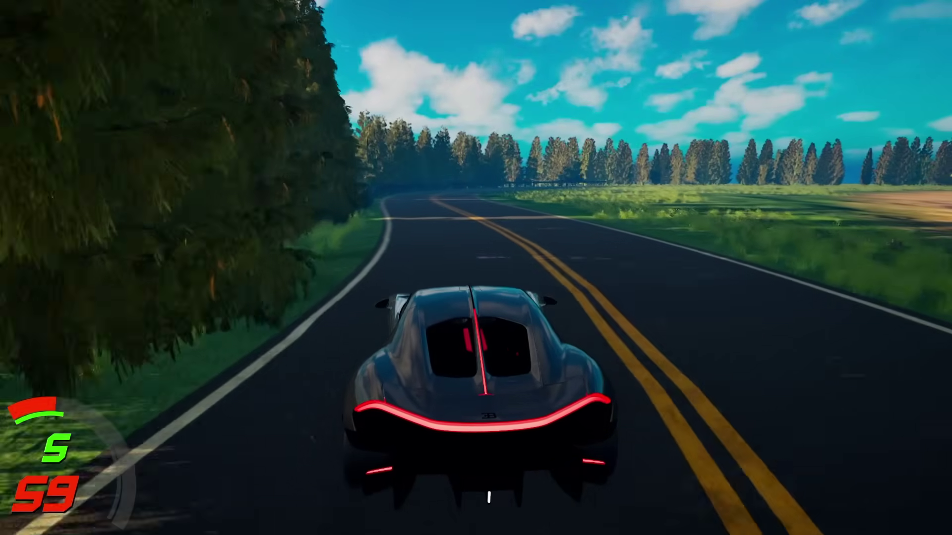
key("Down")
key("Right")
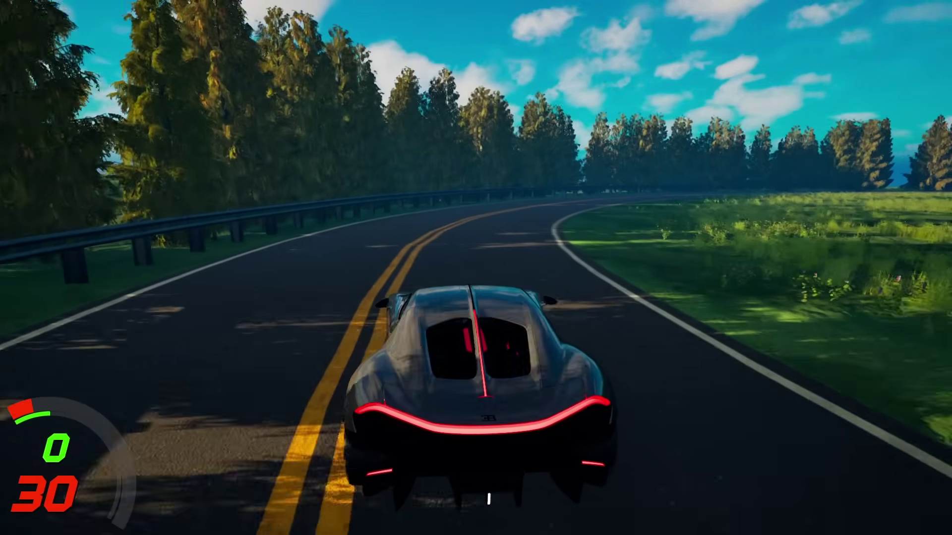